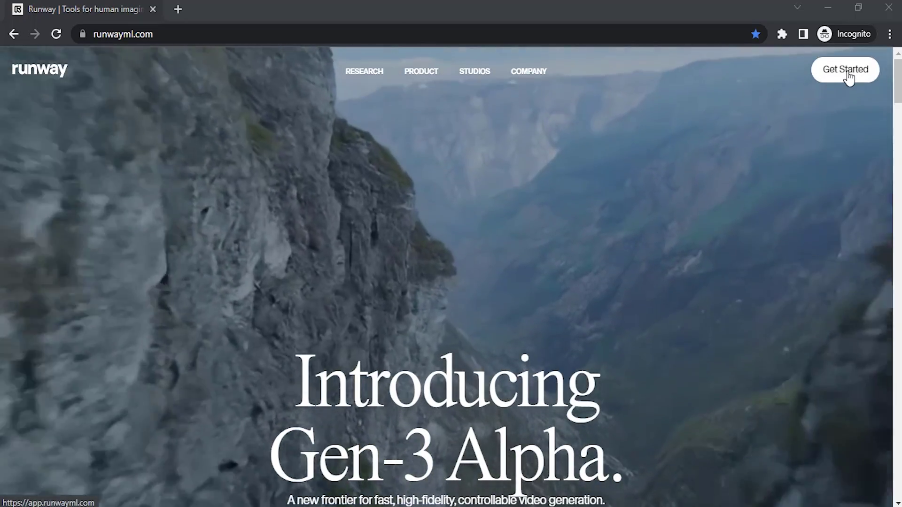
- Open Runway's Gen-3 Alpha Turbo Generative Video tool and upload the vintage wedding photo as first frame
click(849, 77)
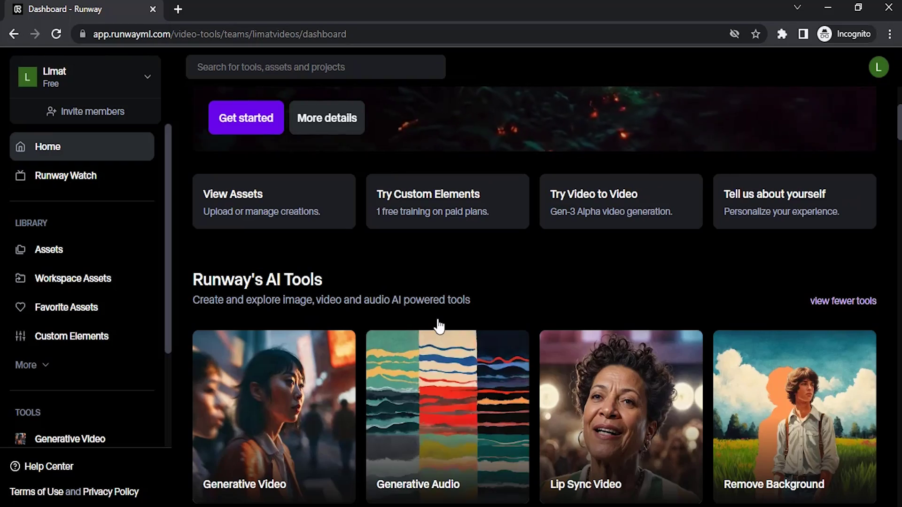
scroll(436, 317, down, 2)
scroll(436, 317, down, 3)
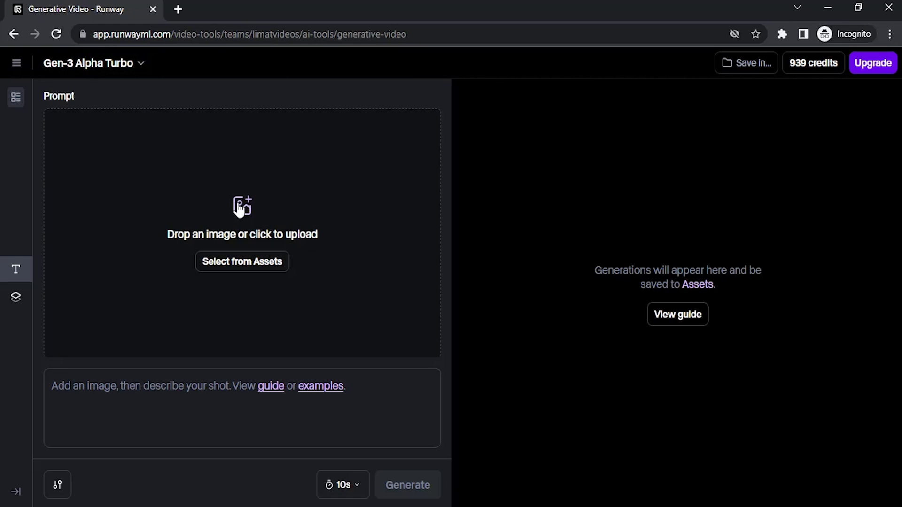
click(240, 209)
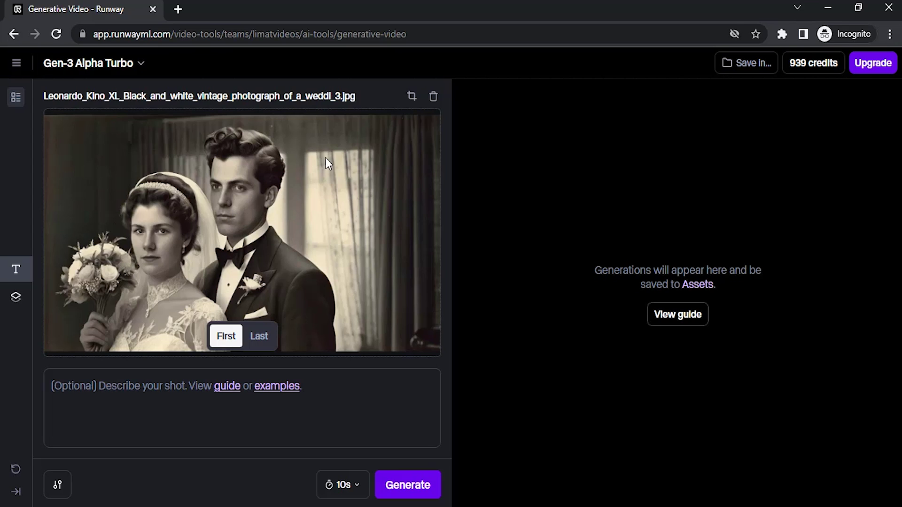
- Swap in the smiling couple's portrait and crop it to 1280x768 with both faces in frame
click(433, 96)
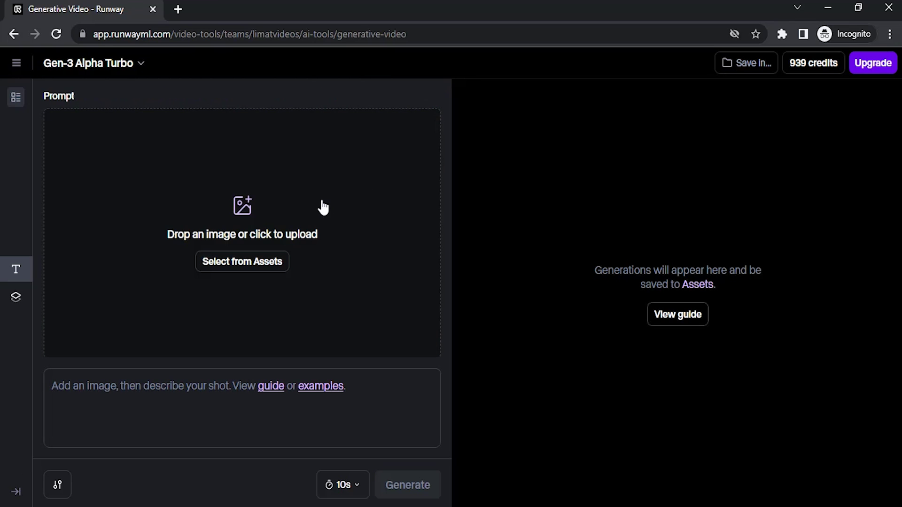
click(323, 207)
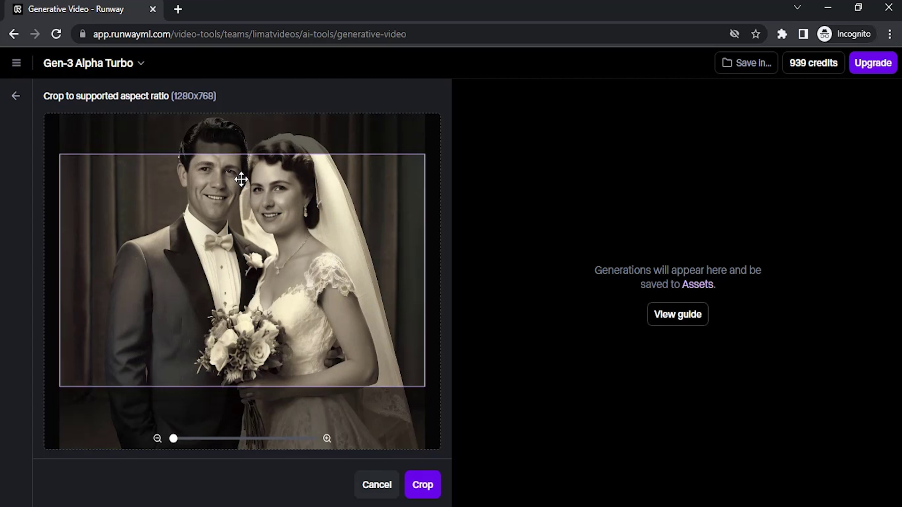
drag(241, 175, 244, 231)
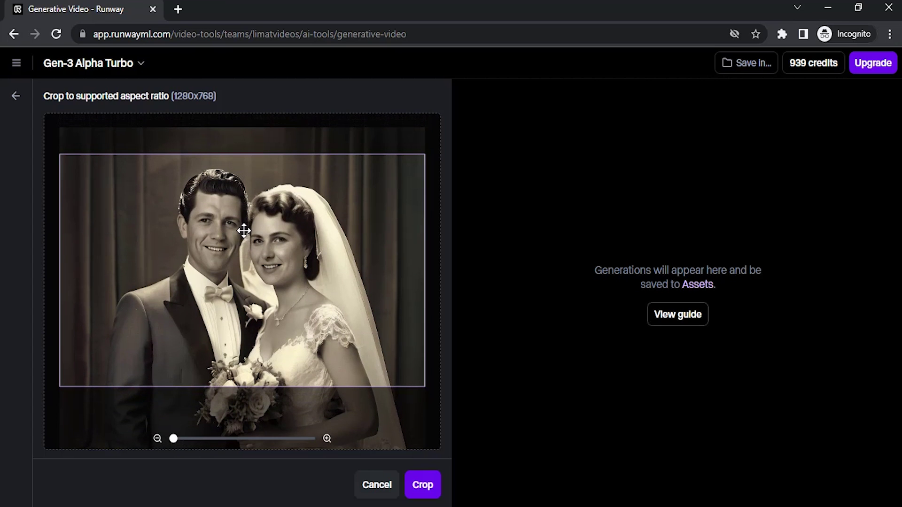
click(417, 486)
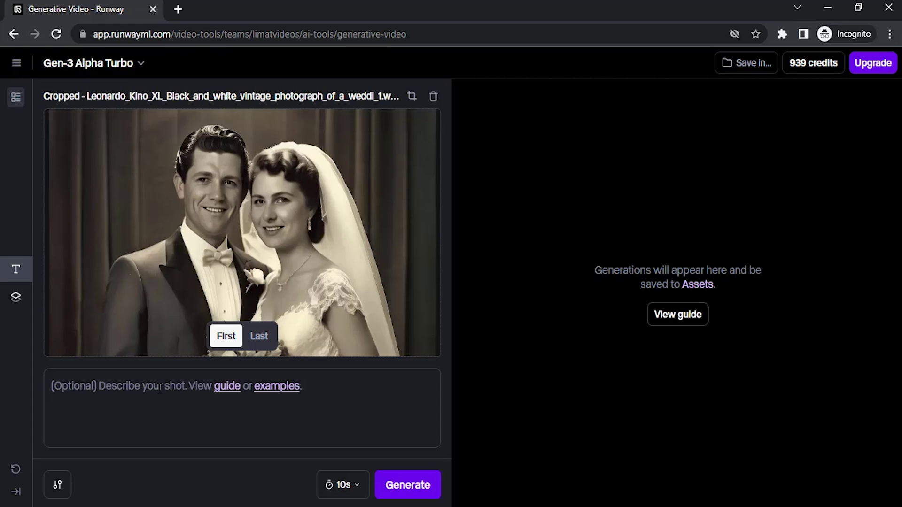
- Set the video duration to 5 seconds and browse example prompts like Close up and Dynamic motion
click(342, 484)
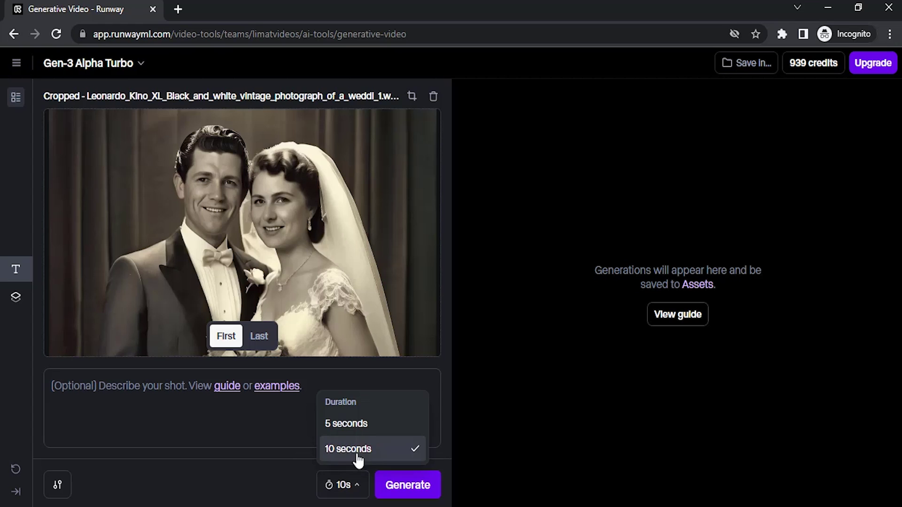
click(363, 427)
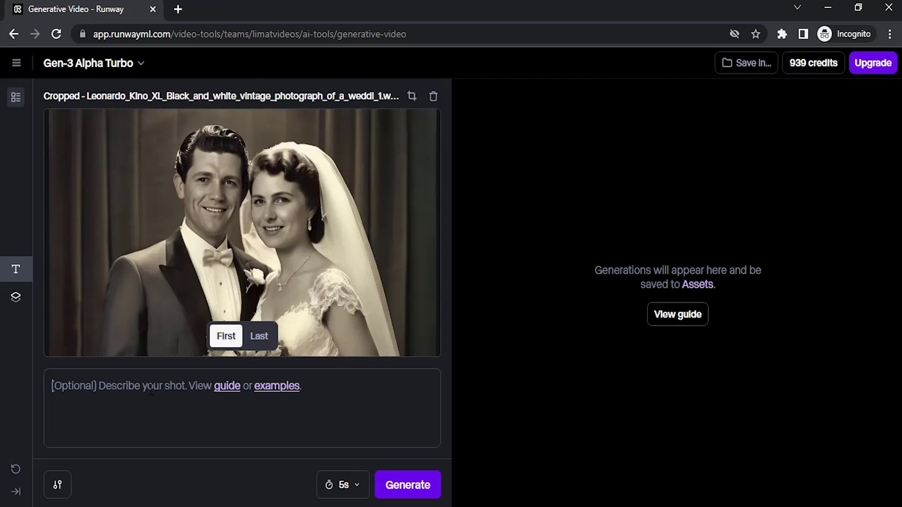
click(287, 388)
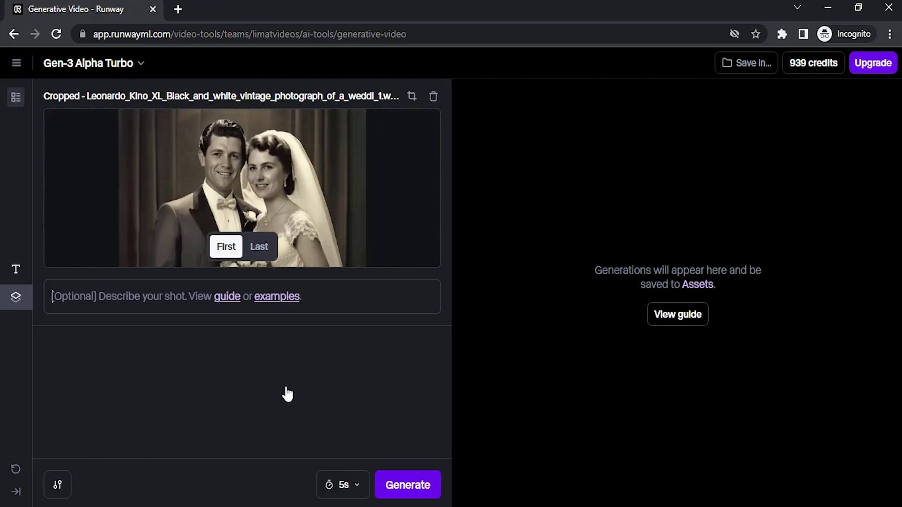
scroll(180, 389, down, 7)
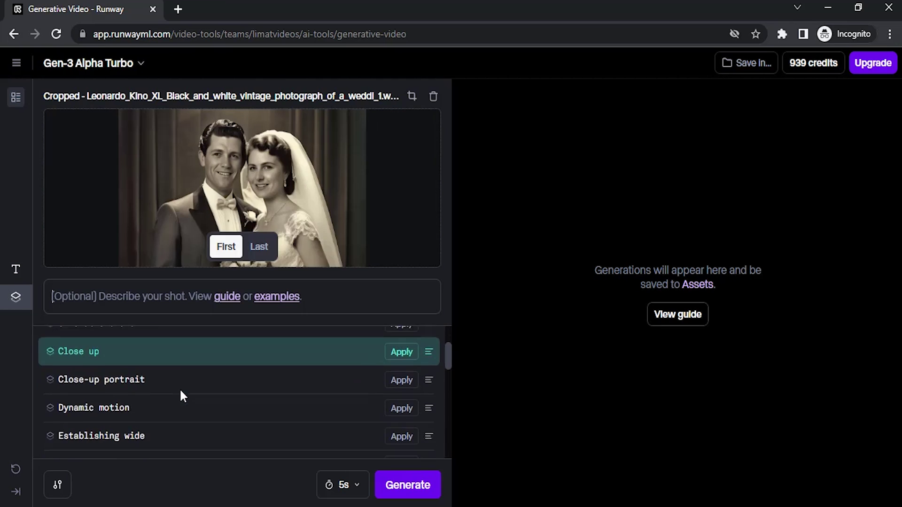
scroll(241, 375, up, 3)
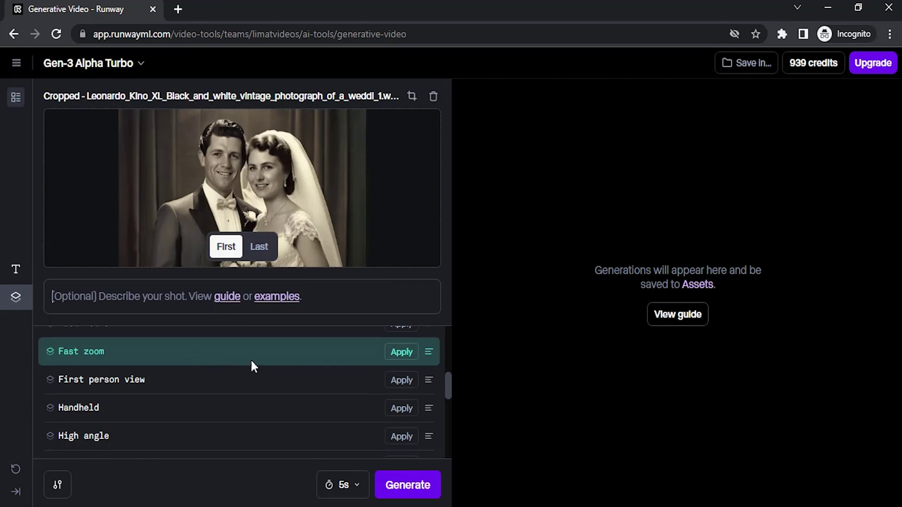
scroll(197, 347, up, 2)
click(149, 294)
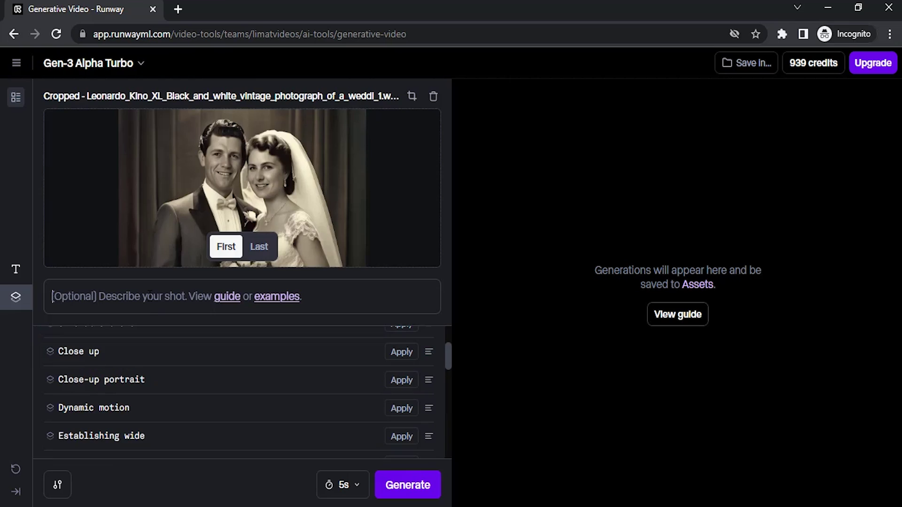
- Generate a clip from the prompt 'Two married couples posing for a photo' and scroll to the result
text(Two married couples posing for a photo)
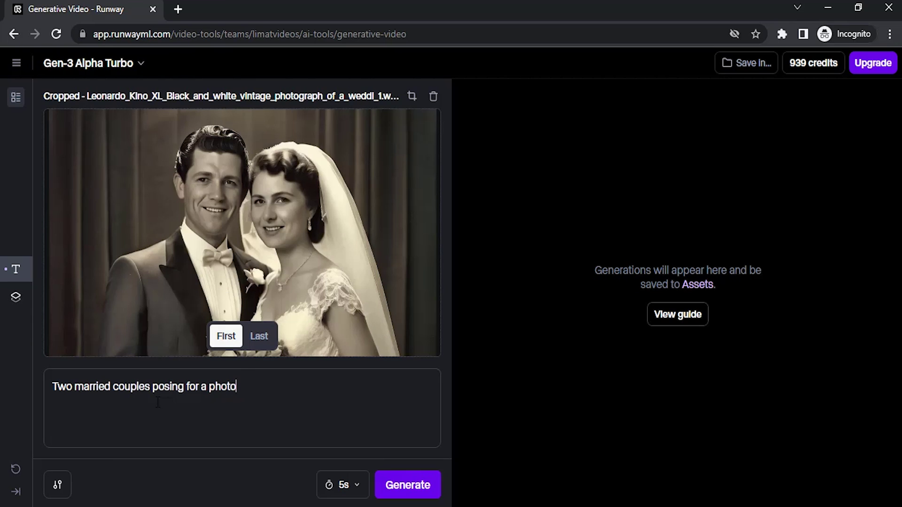
click(412, 488)
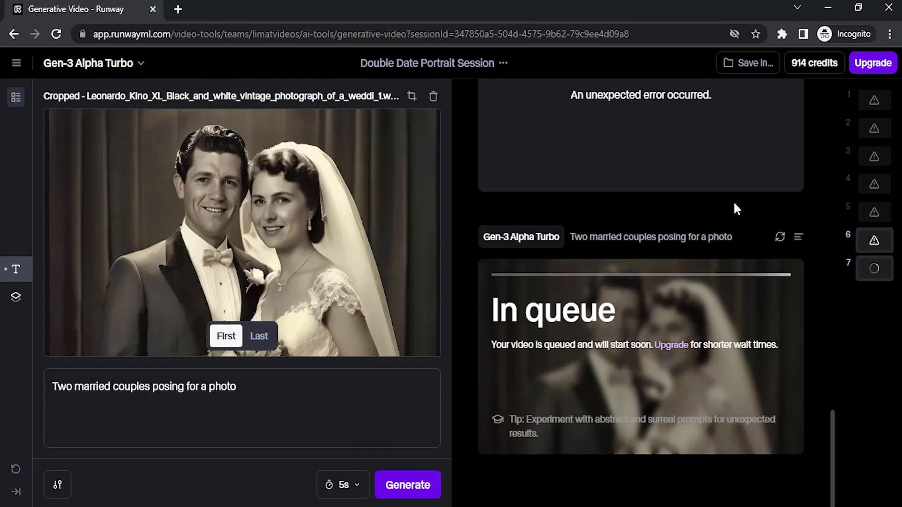
scroll(697, 235, up, 3)
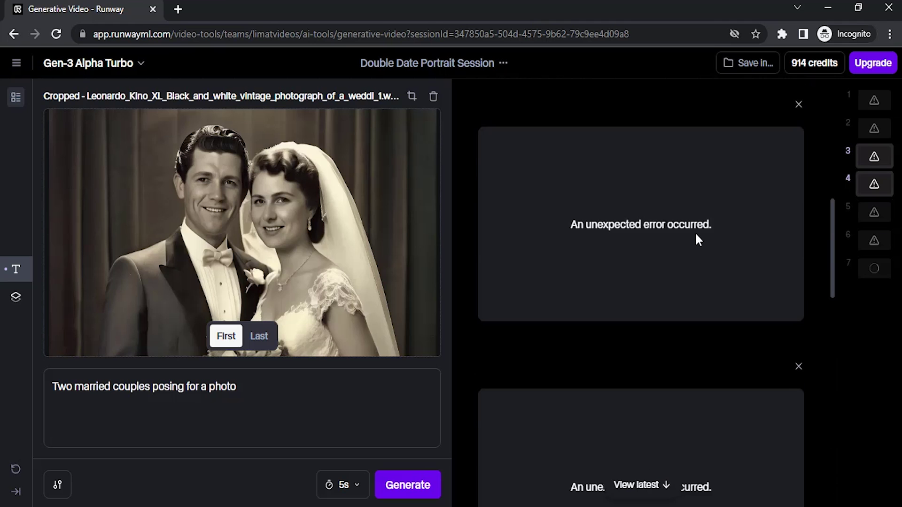
scroll(676, 155, down, 1)
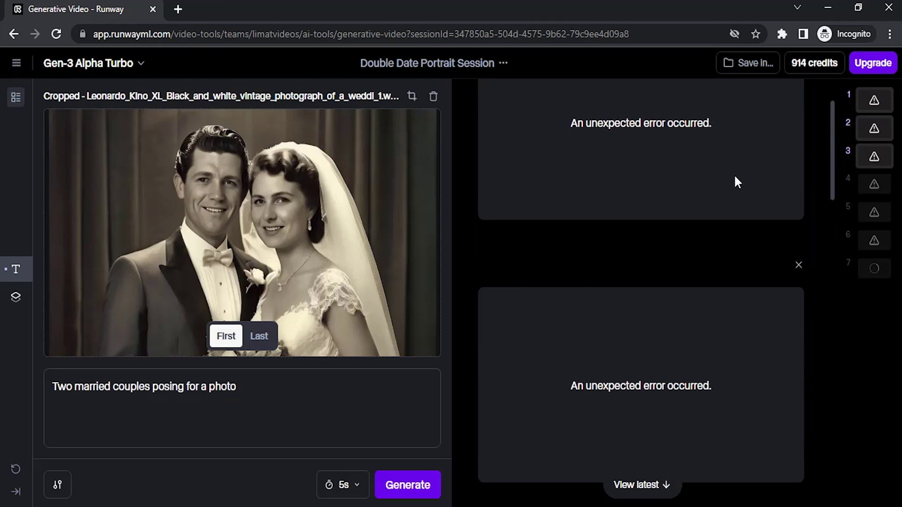
scroll(752, 178, down, 3)
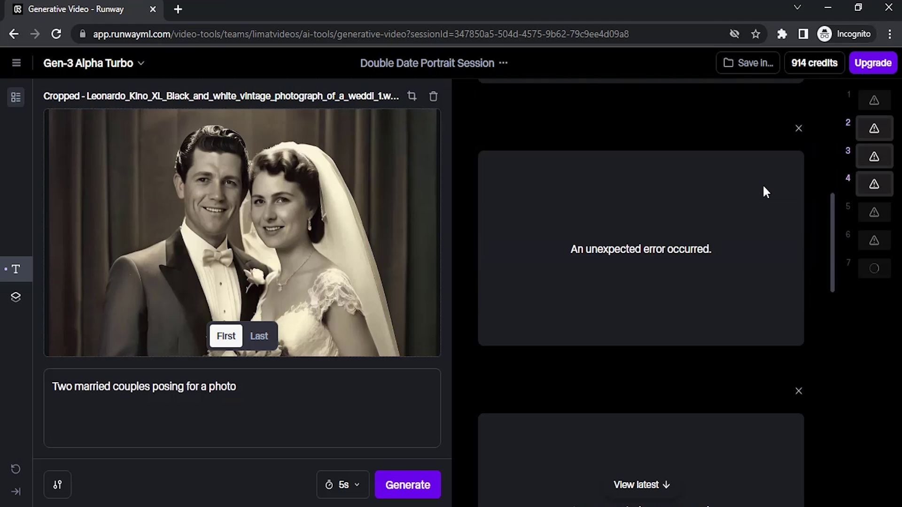
scroll(763, 187, down, 10)
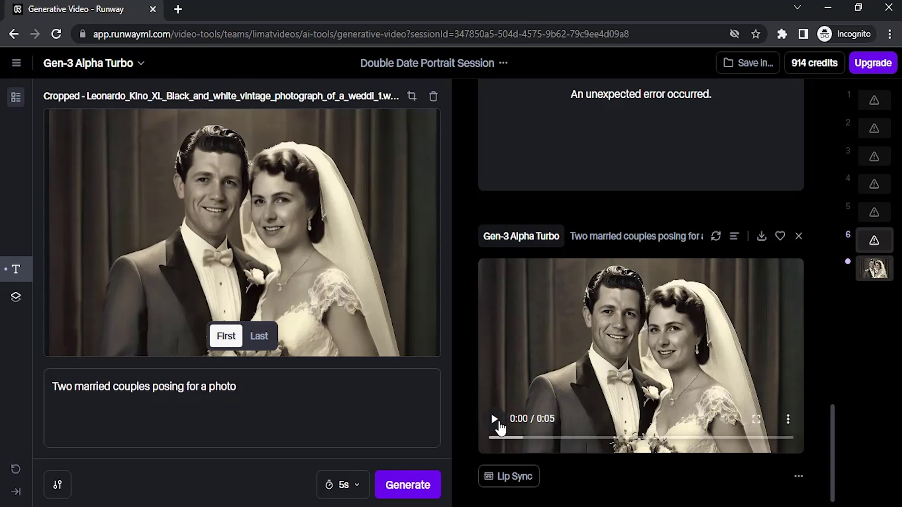
- Play the first clip, then regenerate with a smiling-couples, flashing-camera-lights prompt and the photo as last frame
click(494, 419)
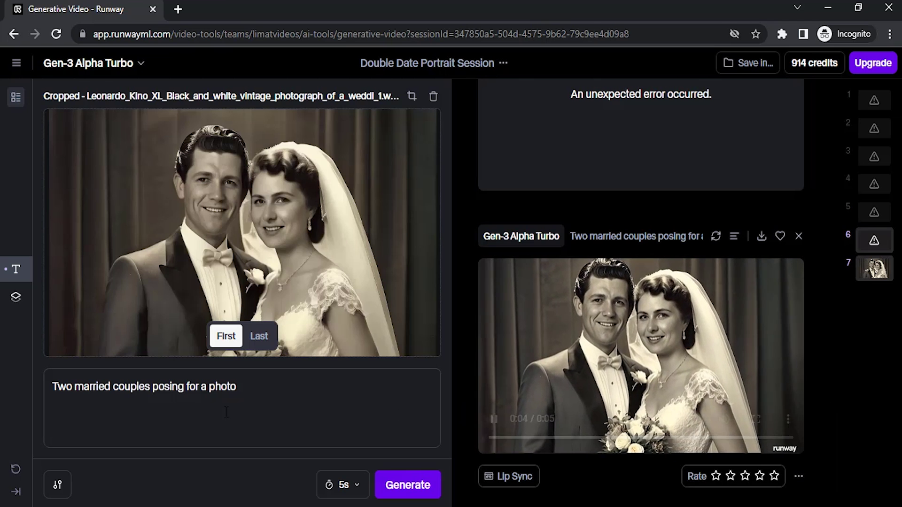
click(286, 391)
key(ctrl+a)
text(Two married couples, looking each other smiling, camera lights flashes.)
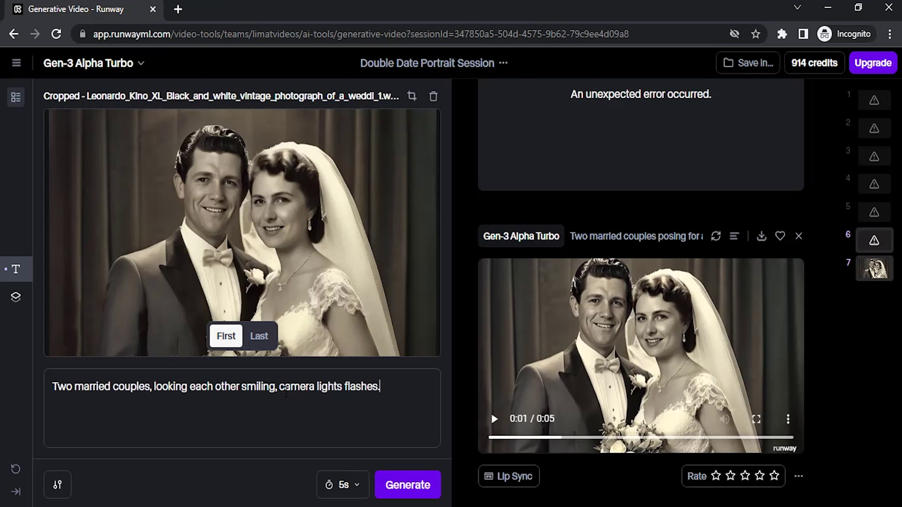
click(261, 341)
click(413, 488)
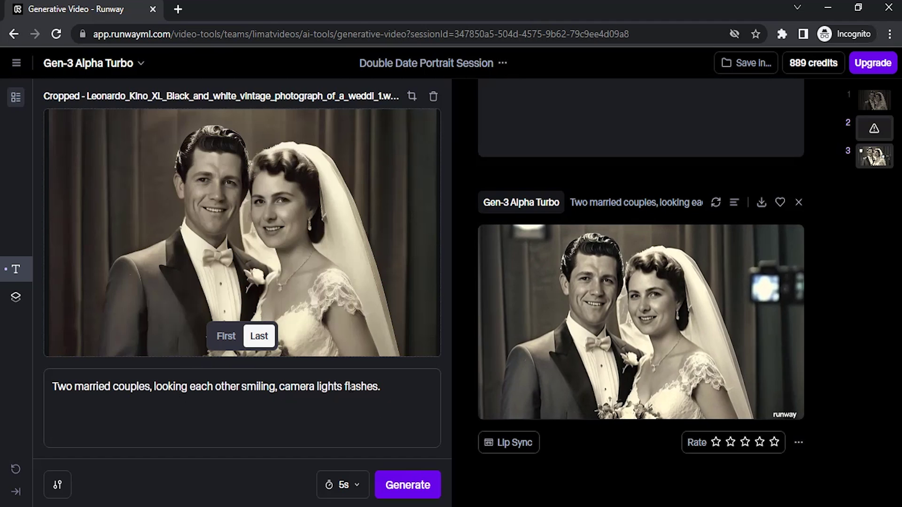
- Delete the prompt, generate and play a prompt-free wedding clip, then remove the wedding photo
click(400, 390)
drag(400, 391, 38, 380)
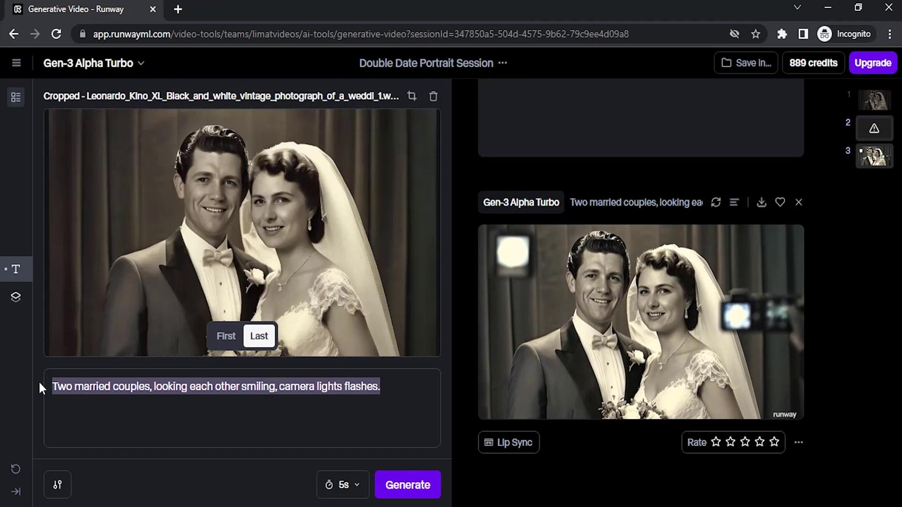
key(BackSpace)
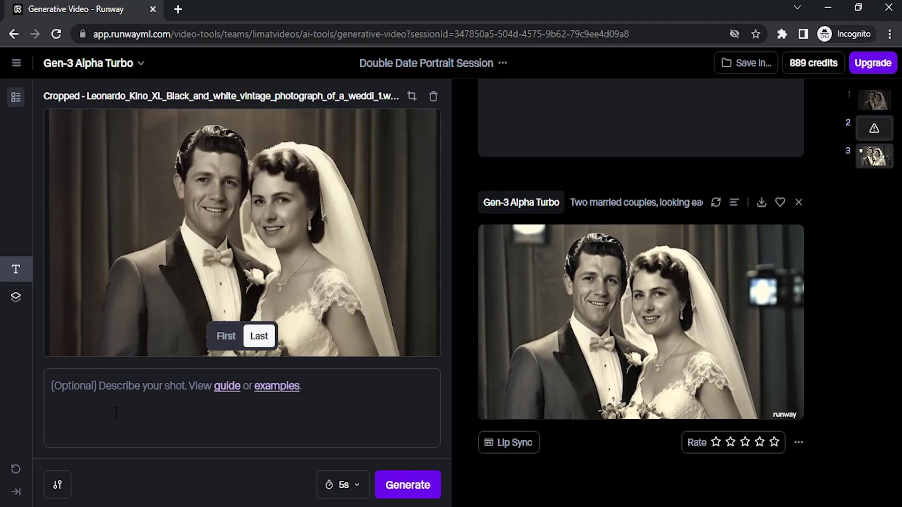
click(389, 484)
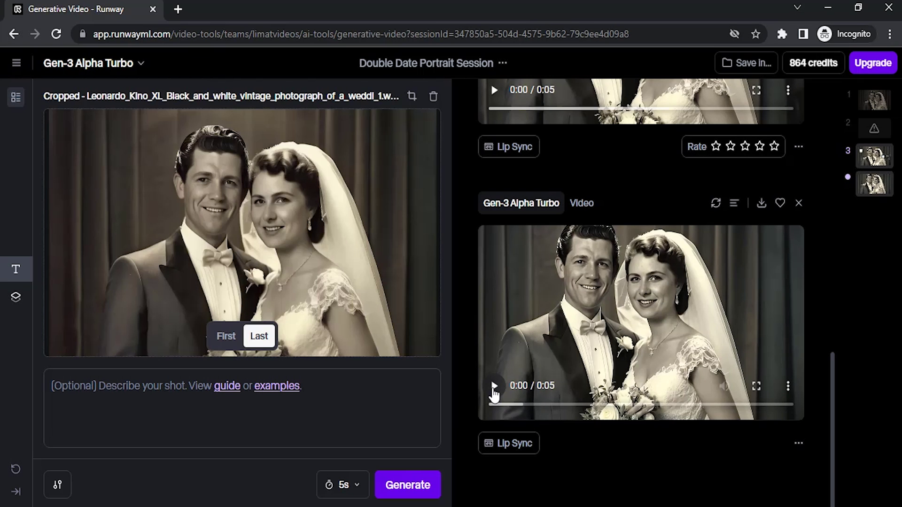
click(495, 388)
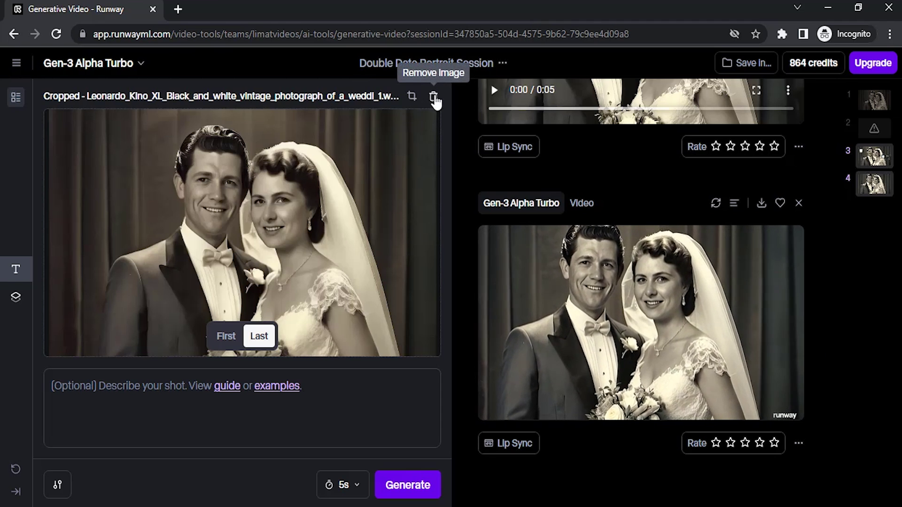
click(434, 97)
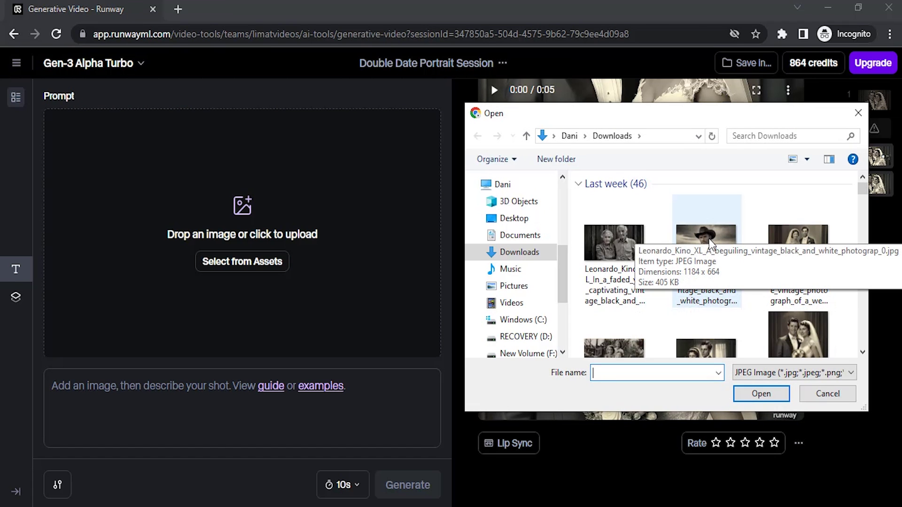
- Upload the vintage cowboy photo from Downloads as the starting image
click(715, 235)
double_click(714, 245)
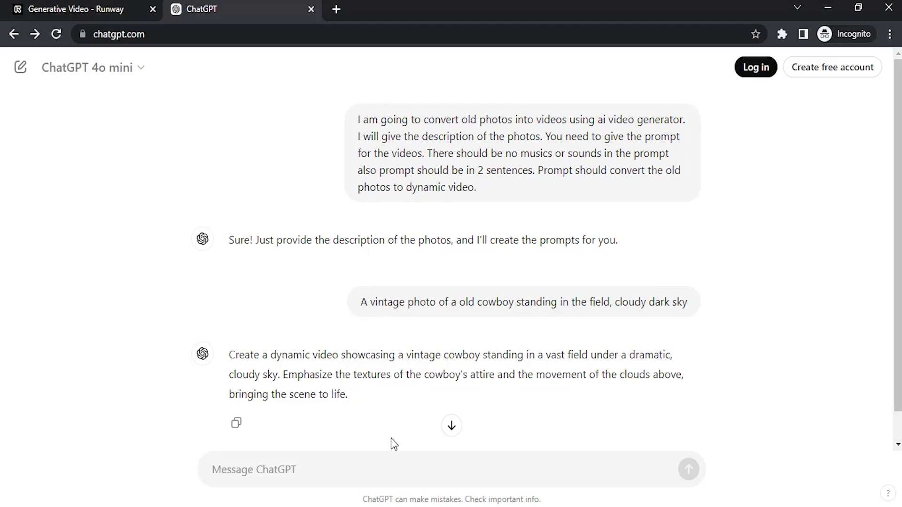
- Select and copy ChatGPT's two-sentence cowboy video prompt reply
drag(358, 119, 524, 200)
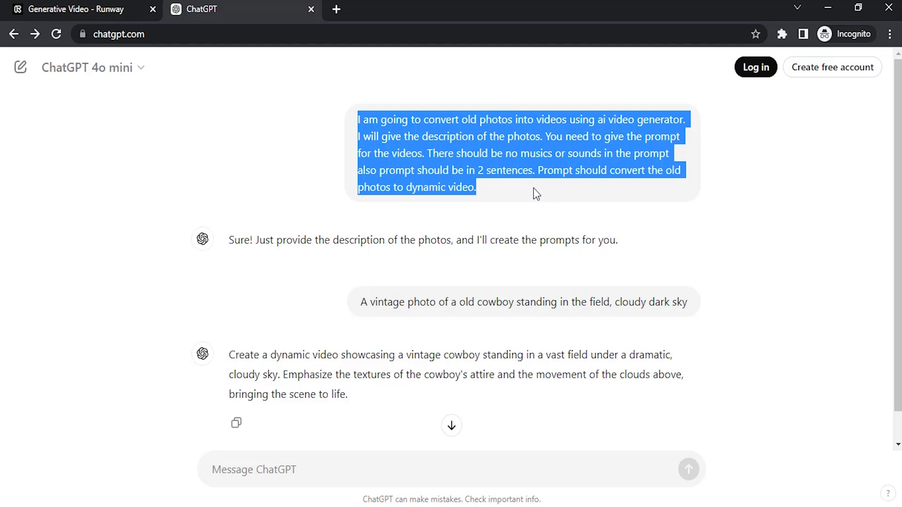
click(437, 245)
click(139, 5)
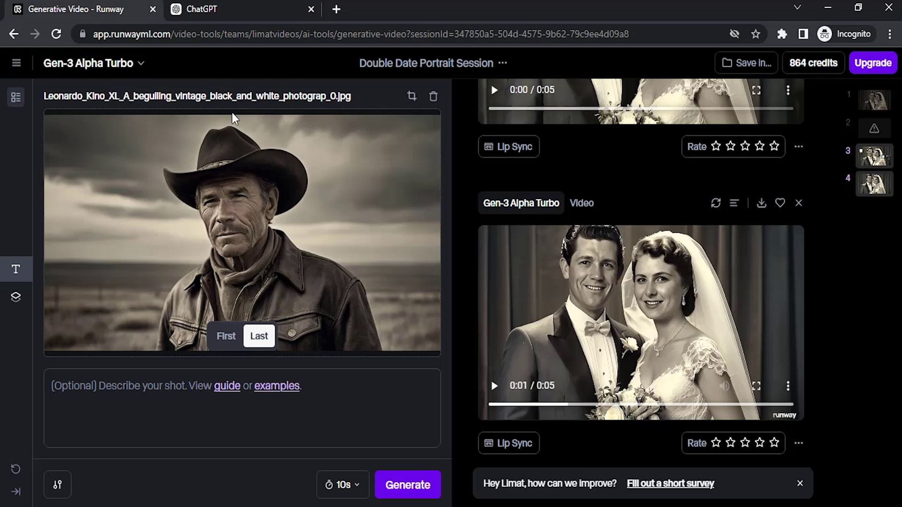
drag(360, 302, 519, 297)
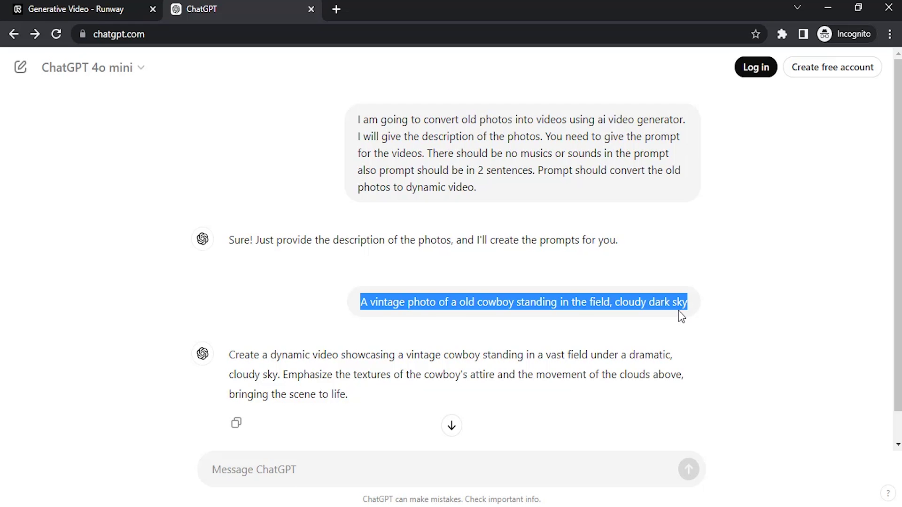
drag(360, 403, 224, 352)
right_click(263, 363)
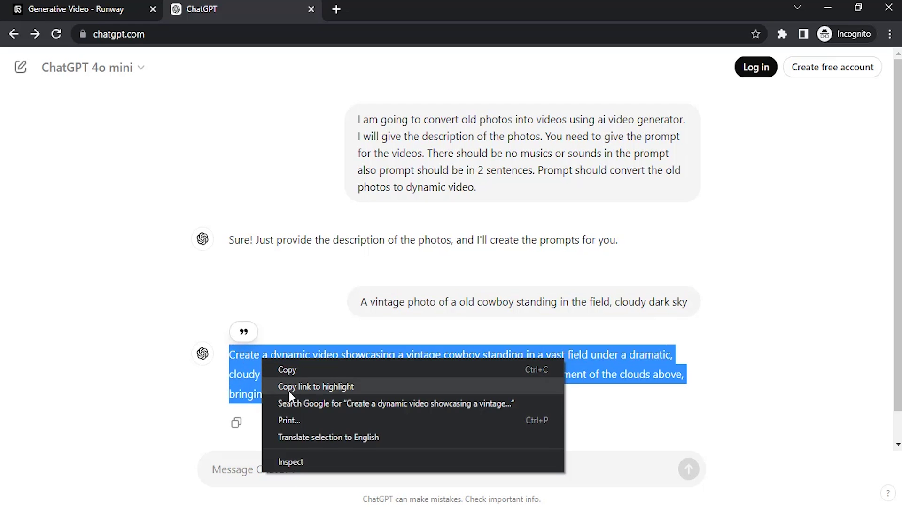
click(307, 369)
- Paste the ChatGPT cowboy prompt, set duration to 5 seconds, and generate the cowboy video
click(89, 5)
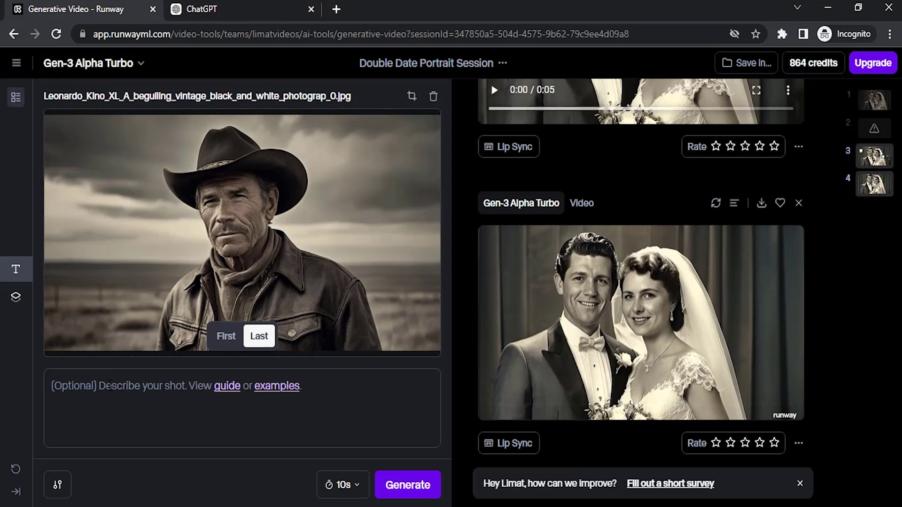
right_click(114, 390)
click(151, 270)
click(354, 489)
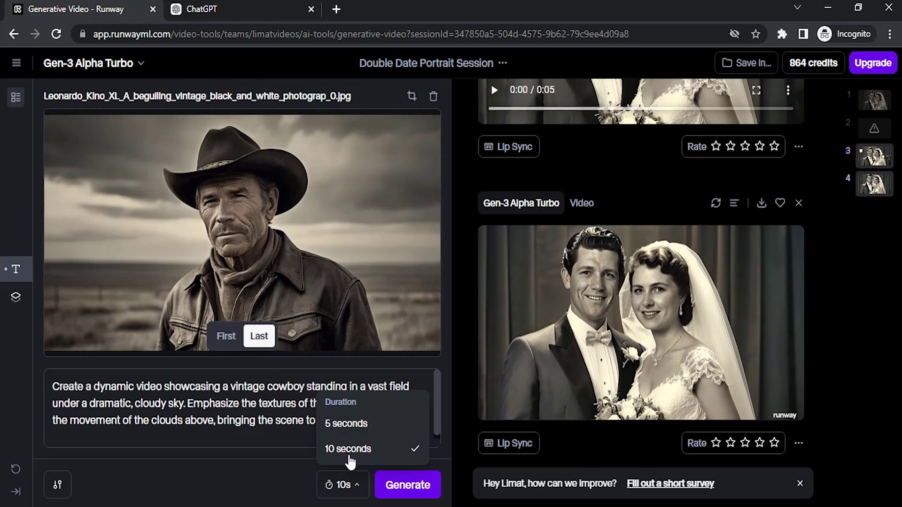
click(345, 424)
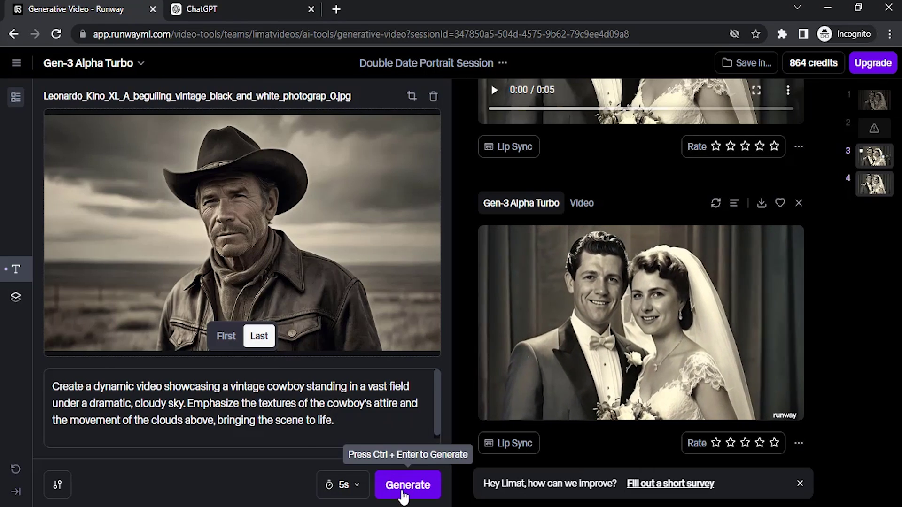
click(402, 488)
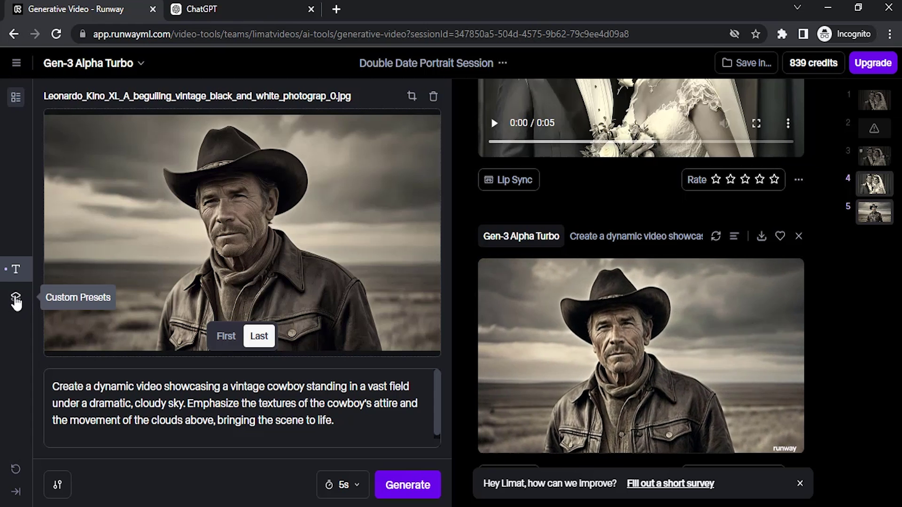
- Browse the Custom Presets list of example prompts
click(16, 301)
scroll(274, 397, down, 3)
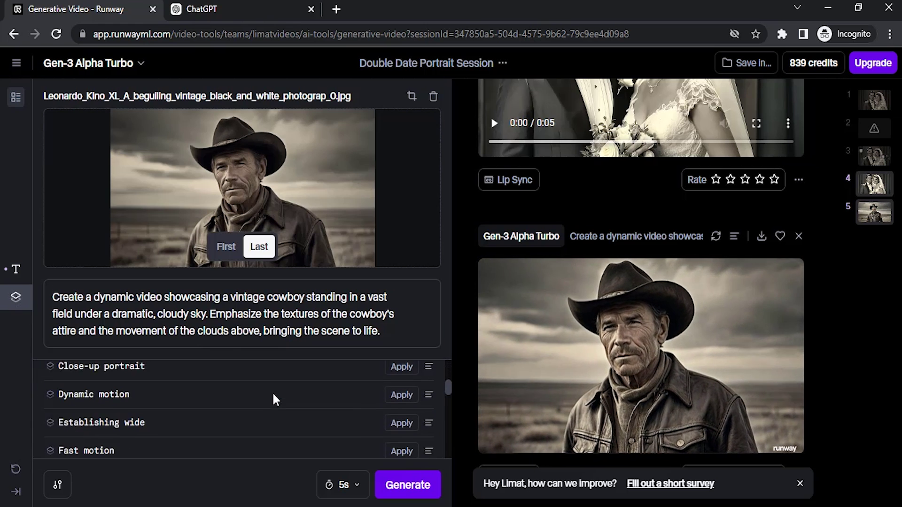
scroll(240, 407, up, 3)
scroll(238, 408, down, 2)
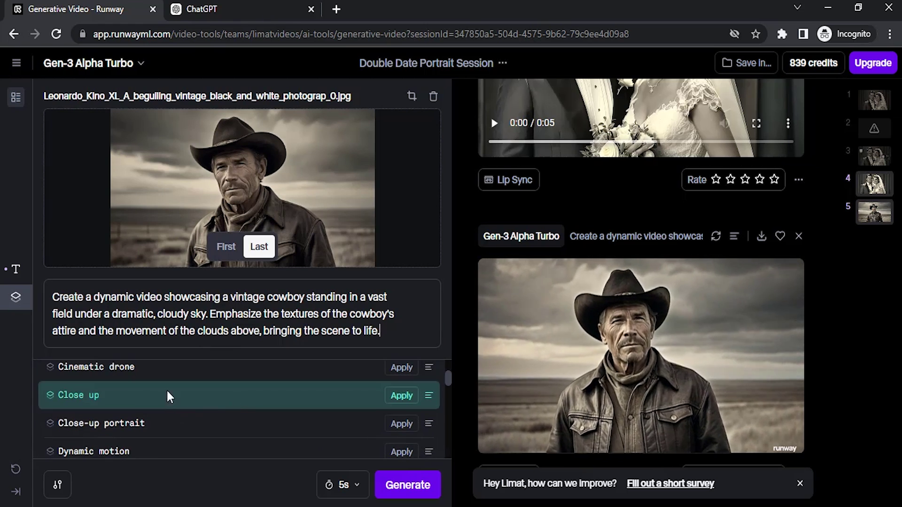
scroll(181, 417, down, 3)
scroll(186, 404, down, 8)
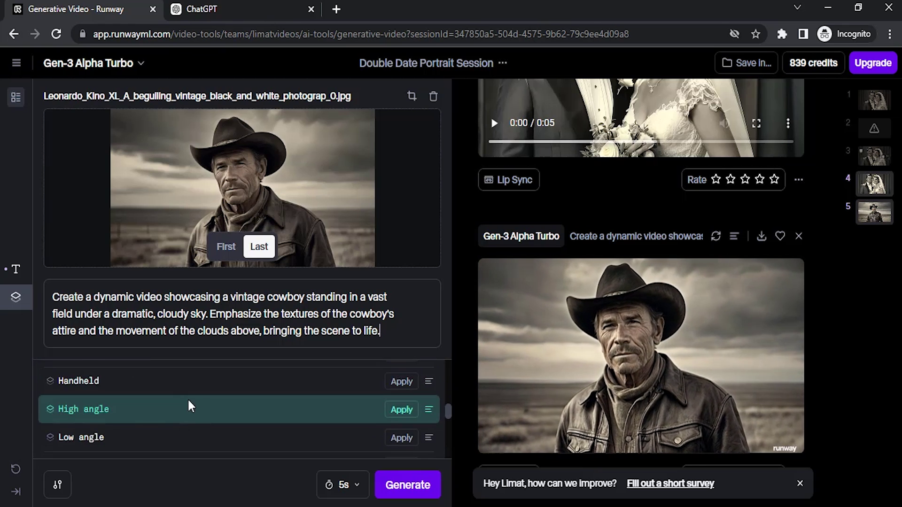
scroll(184, 430, up, 12)
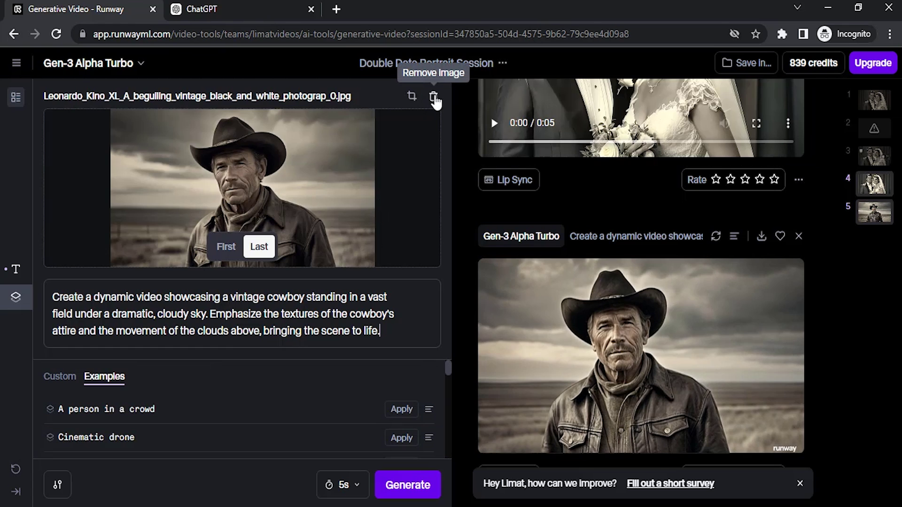
- Replace the cowboy image with the elderly couple photo and delete the old cowboy prompt
click(434, 98)
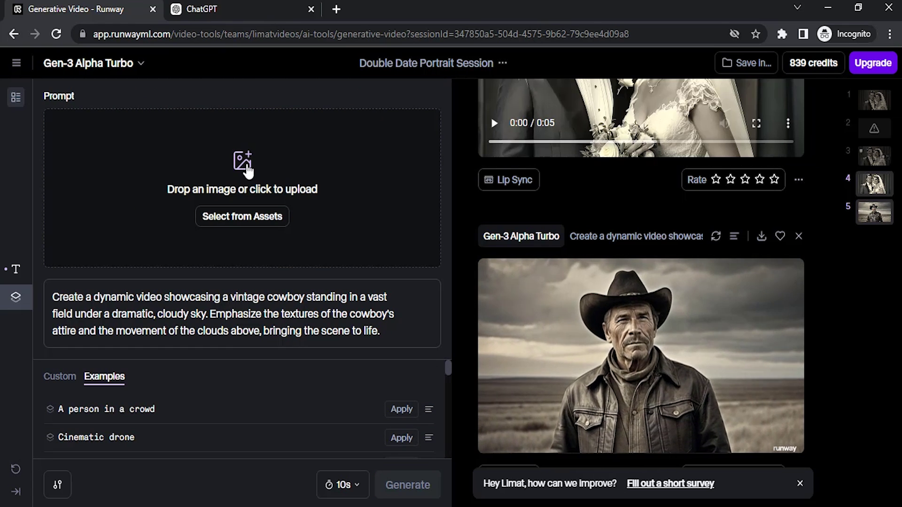
click(248, 171)
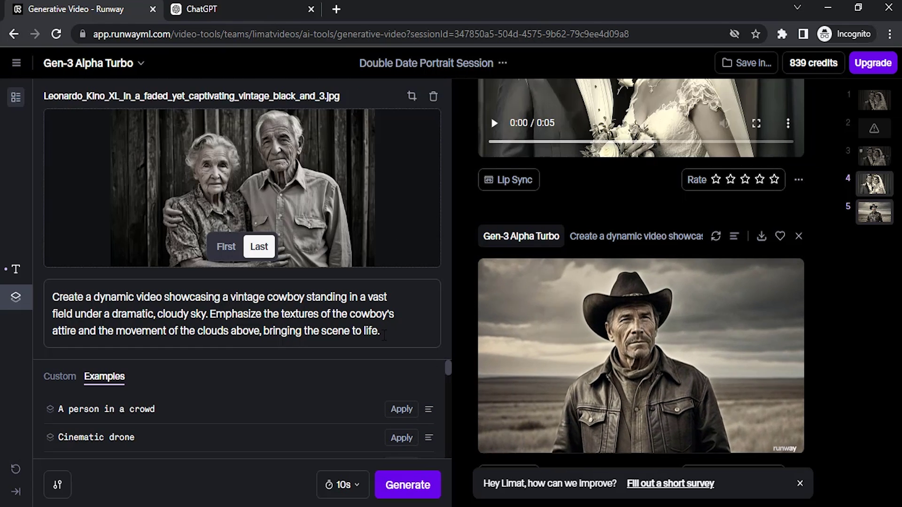
drag(384, 335, 86, 297)
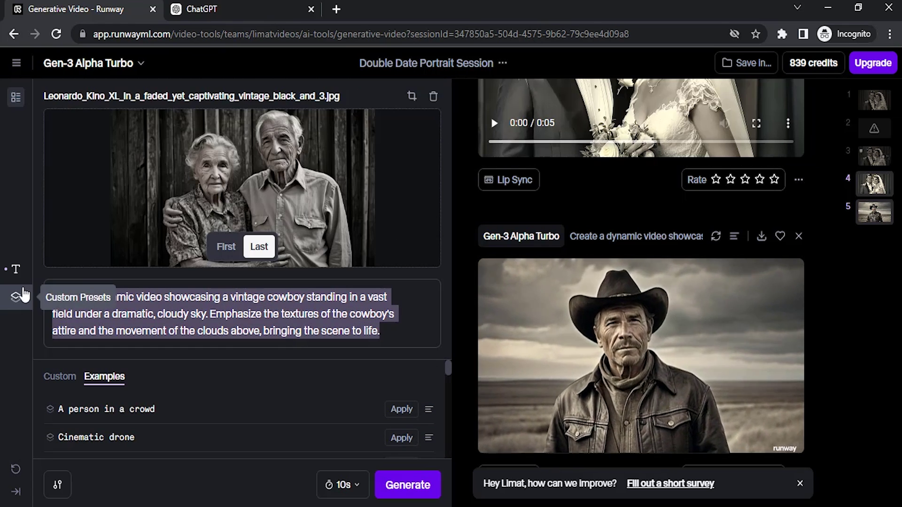
key(BackSpace)
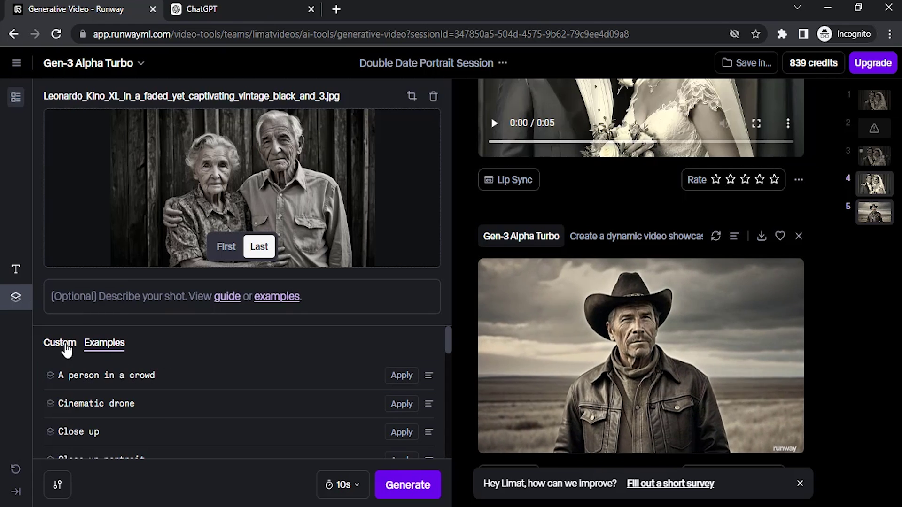
- Apply the Close-up portrait preset and set its style to 'Vintage videography, black and white, Super 8 camera'
scroll(111, 383, down, 3)
scroll(167, 393, up, 2)
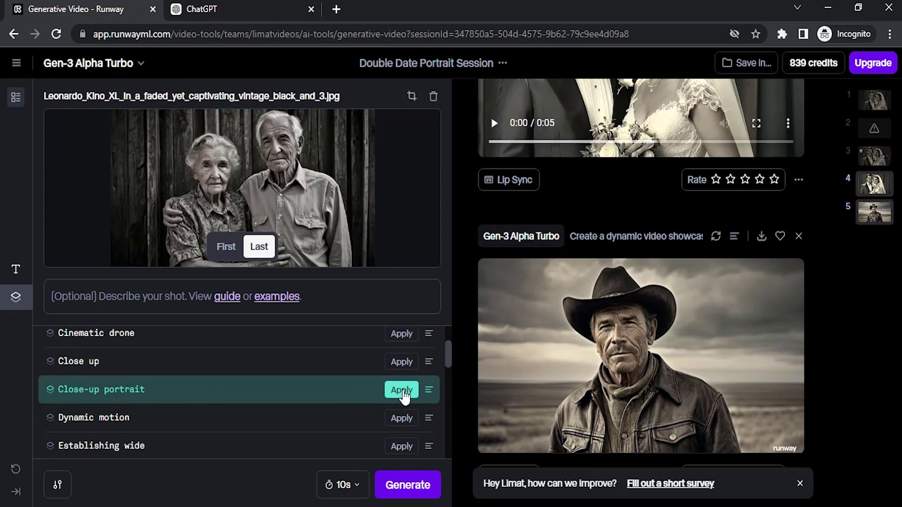
click(401, 391)
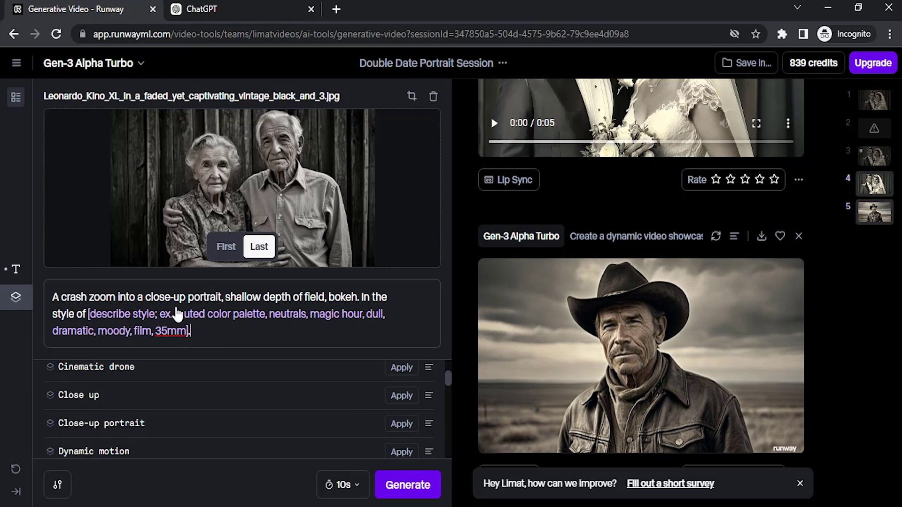
click(130, 318)
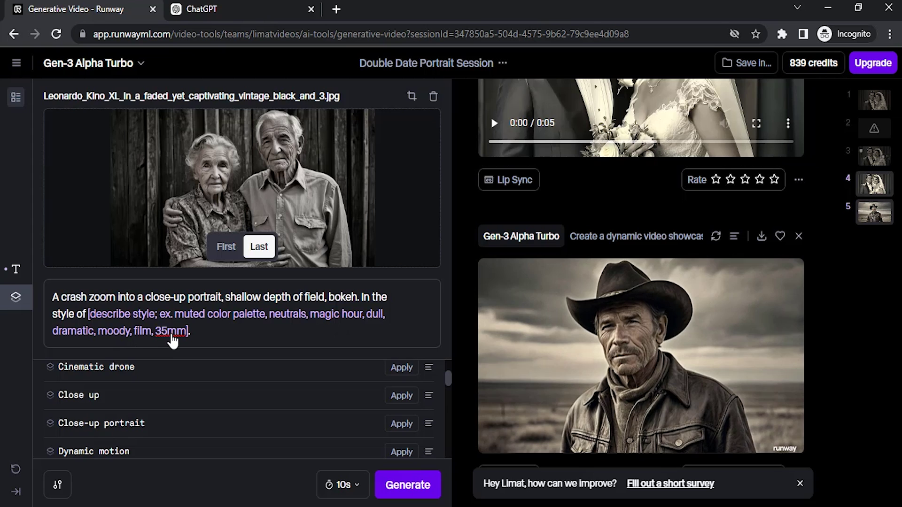
key(BackSpace)
text(Vintage videography, black and white, Super 8 came)
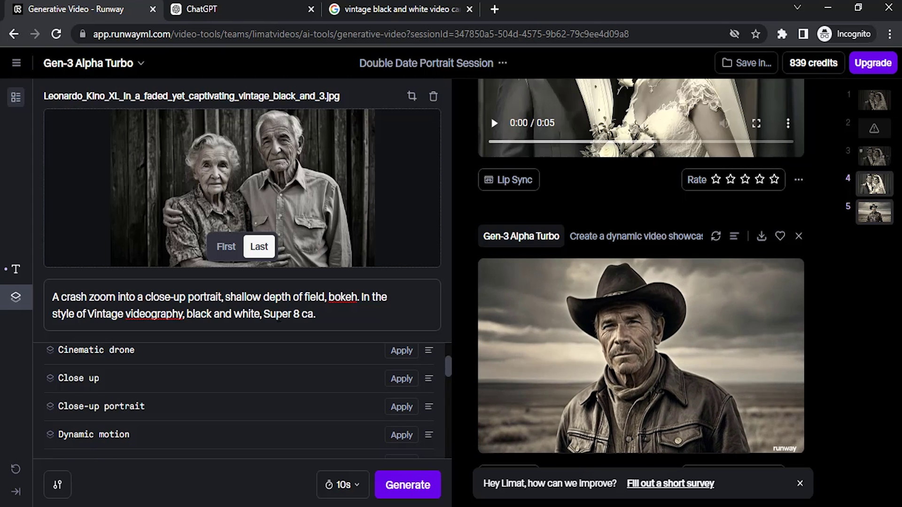
text(ra)
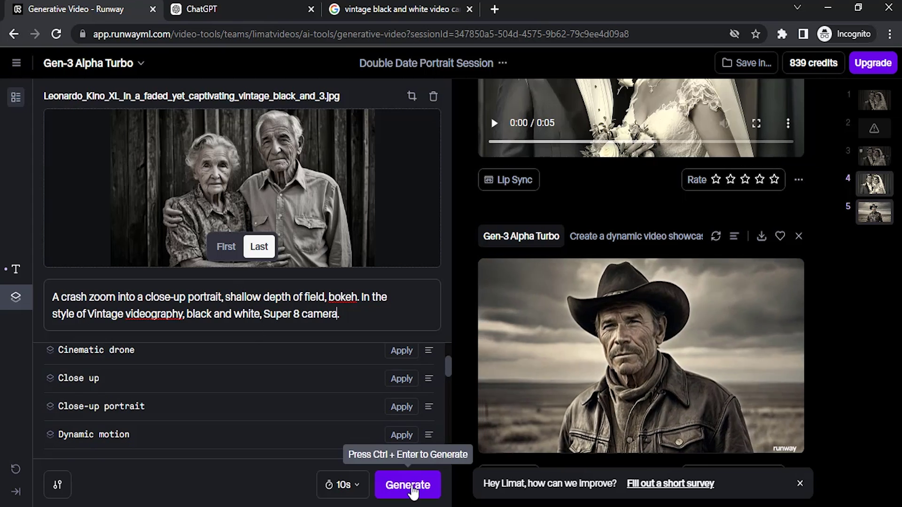
- Generate a 5-second crash-zoom close-up video of the elderly couple from the vintage prompt
click(358, 486)
click(346, 423)
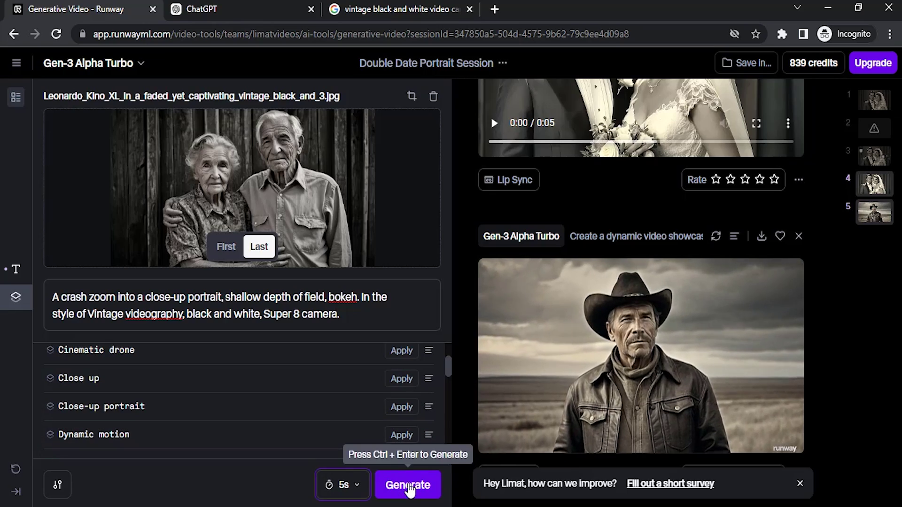
click(397, 483)
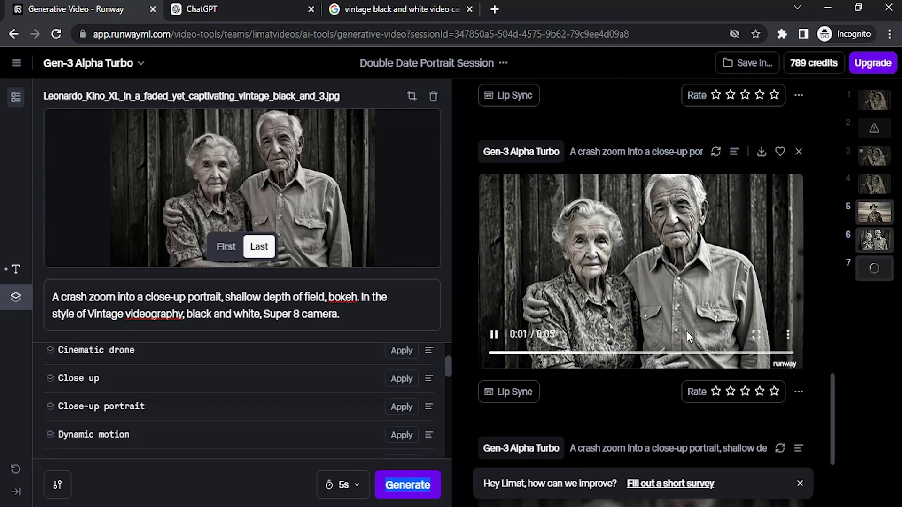
scroll(788, 306, up, 2)
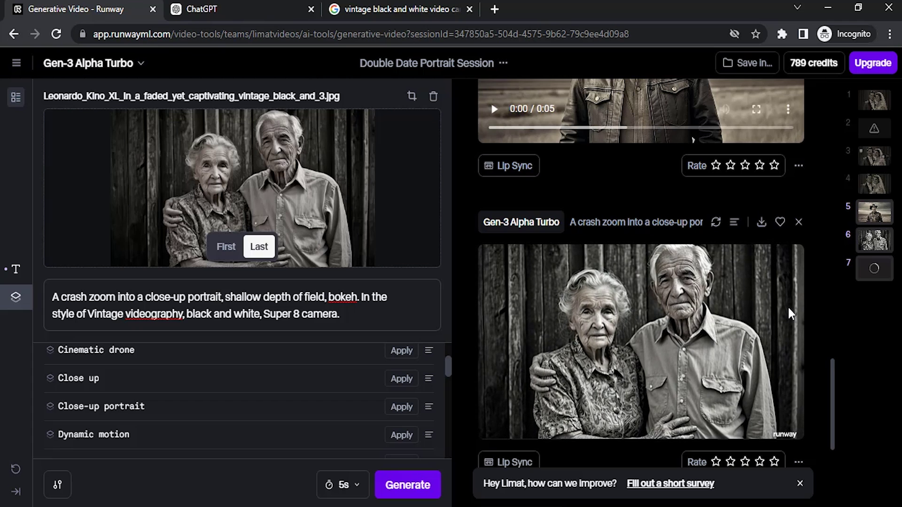
scroll(753, 300, down, 5)
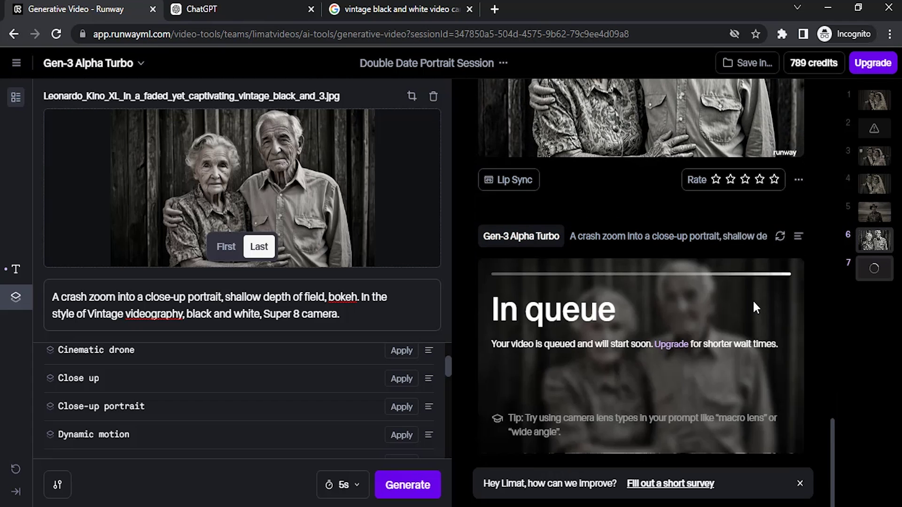